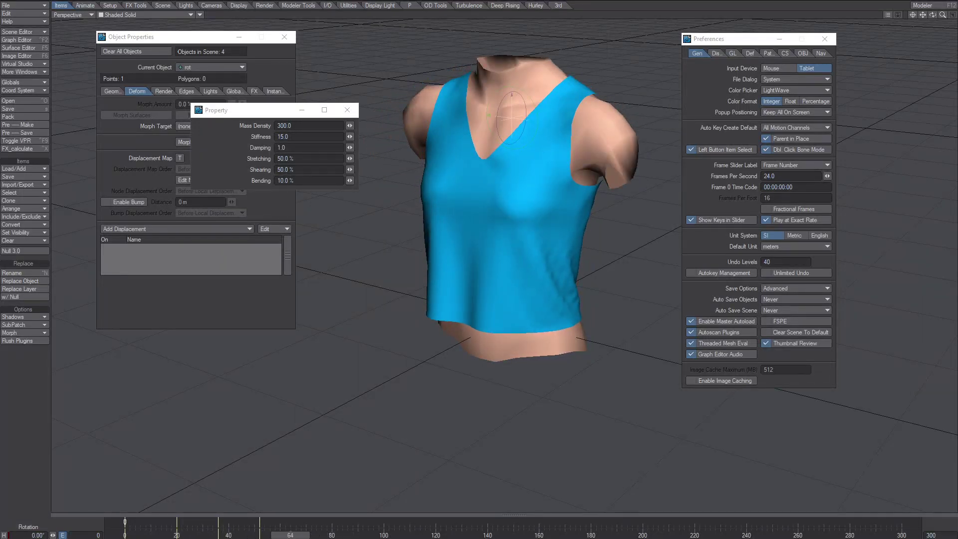
- Set the scene frame rate to 48 frames per second
click(784, 177)
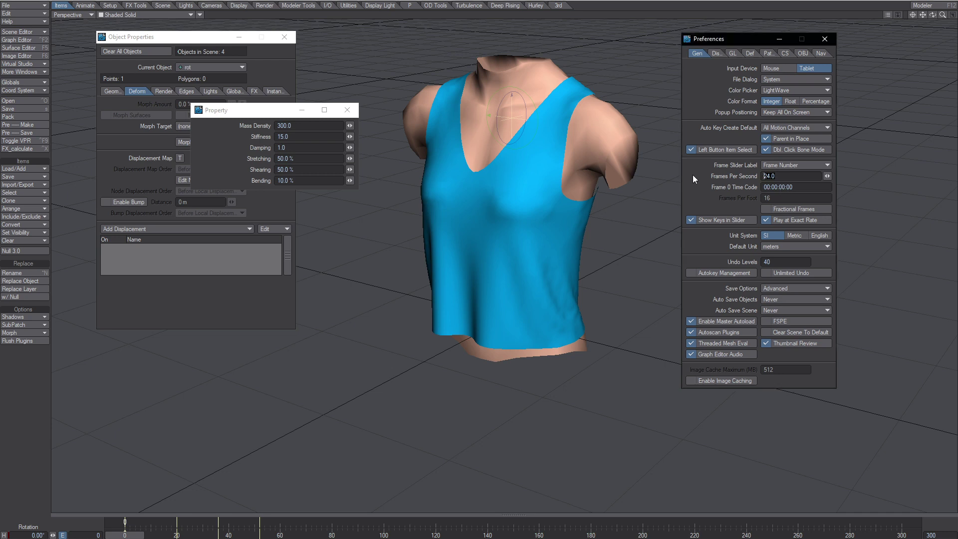
text(48)
key(Tab)
click(229, 149)
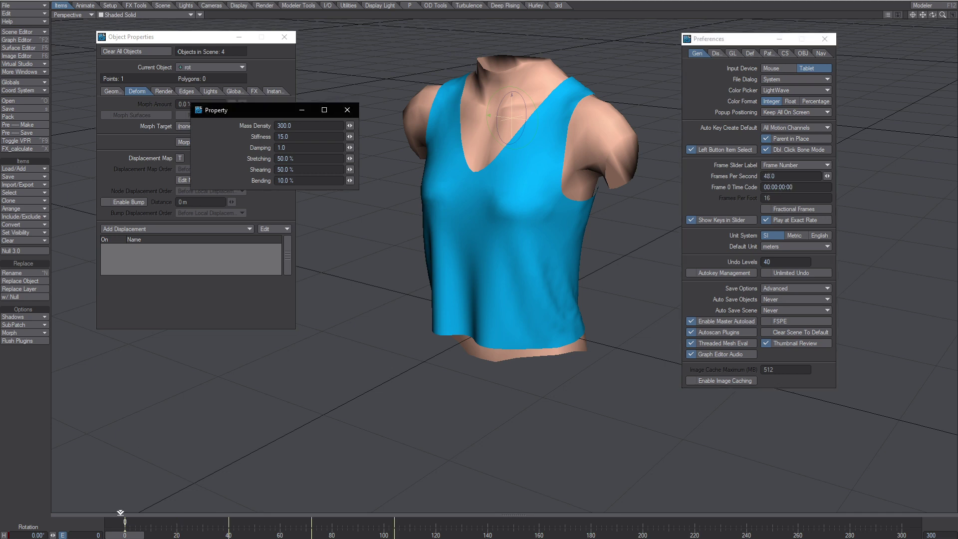
- Scrub back and forth to preview the tank top cloth, then move the property panel aside
drag(128, 535, 215, 535)
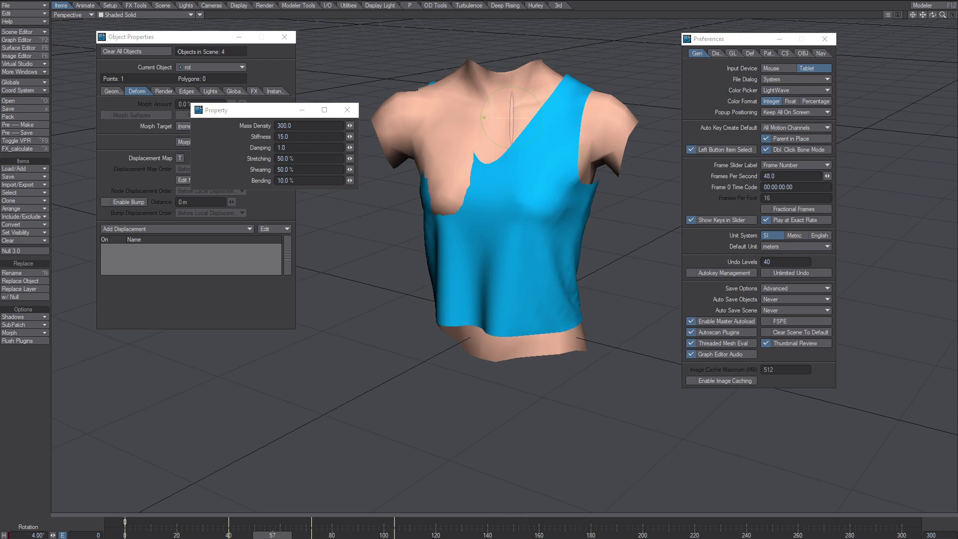
drag(215, 536, 163, 535)
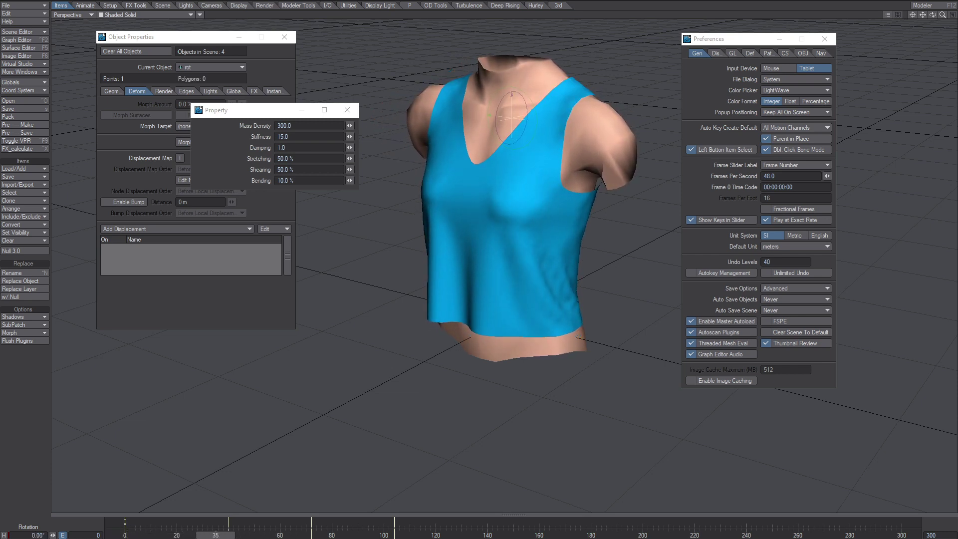
drag(163, 535, 332, 535)
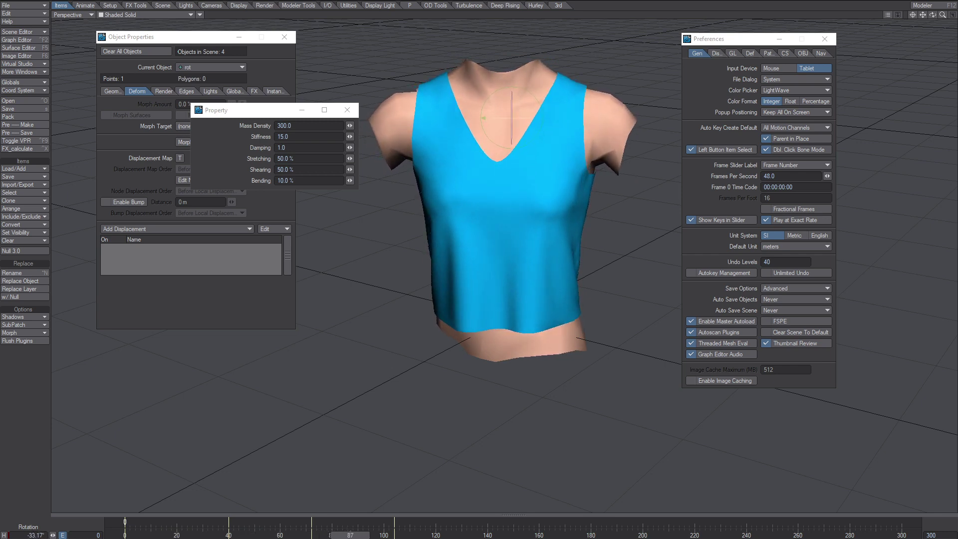
mouse_move(332, 535)
mouse_down()
mouse_move(460, 535)
mouse_move(124, 534)
mouse_up()
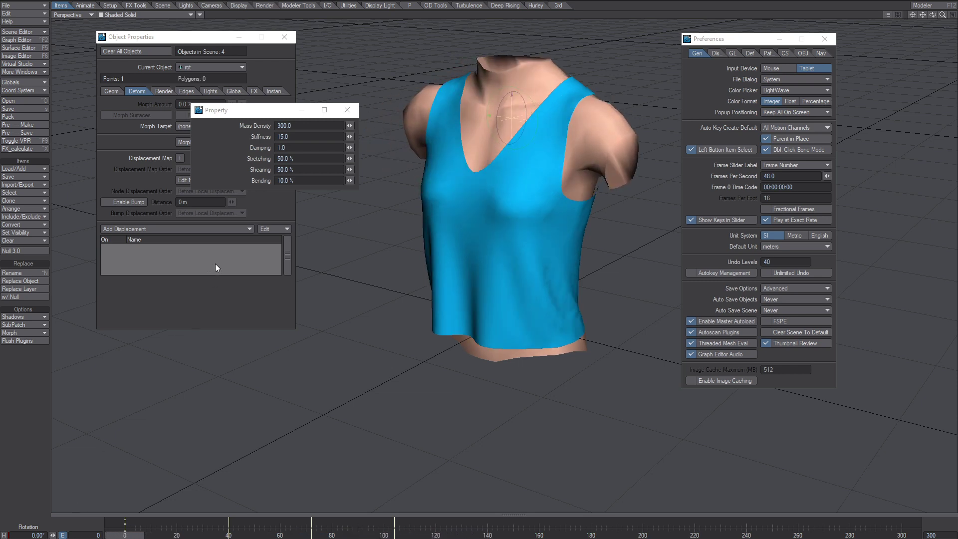
drag(238, 110, 129, 341)
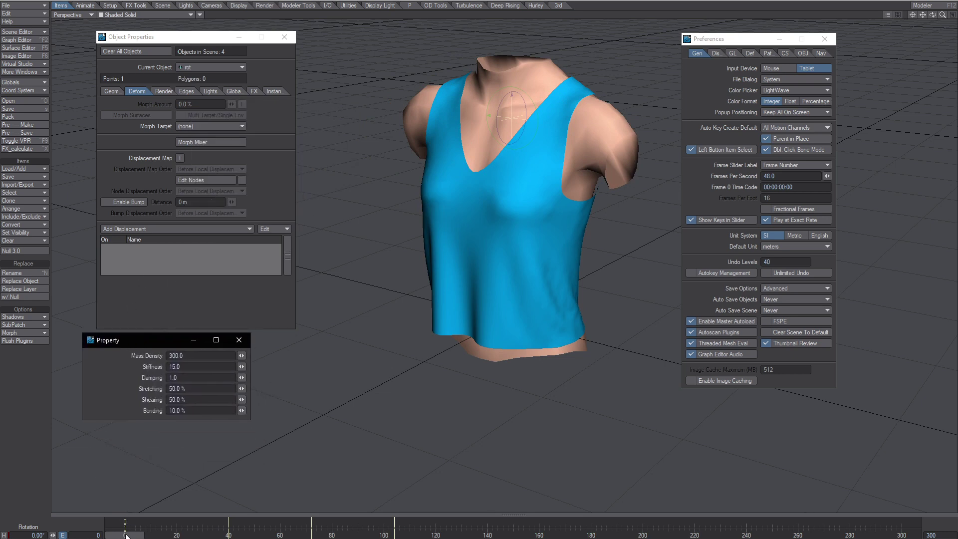
- Make shirt2 the current object and add a Soft FX effect to it
click(247, 247)
click(198, 303)
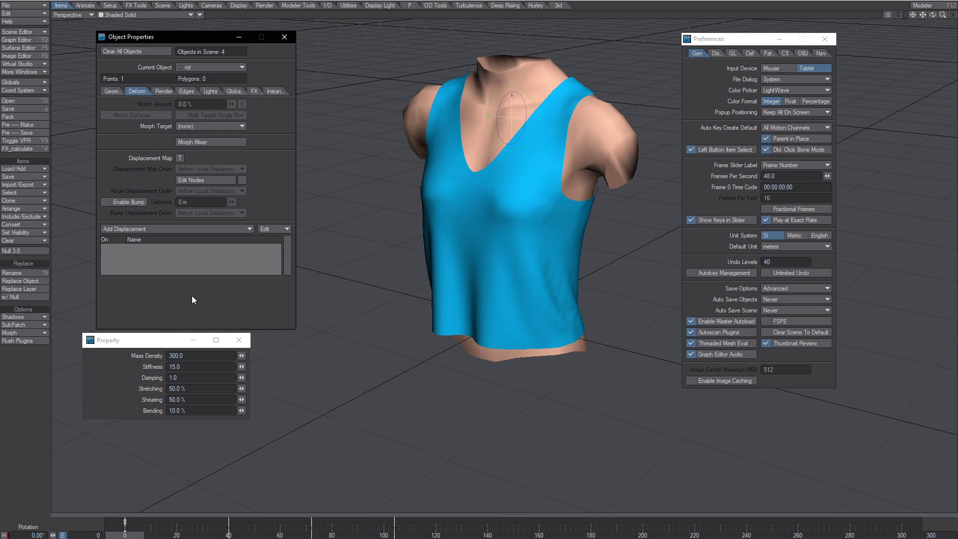
click(254, 91)
click(211, 67)
click(216, 75)
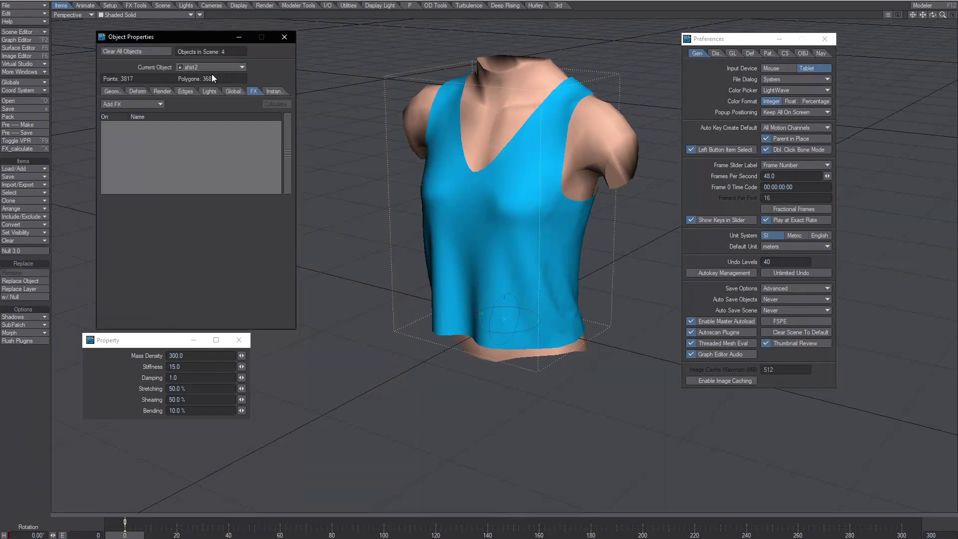
click(205, 67)
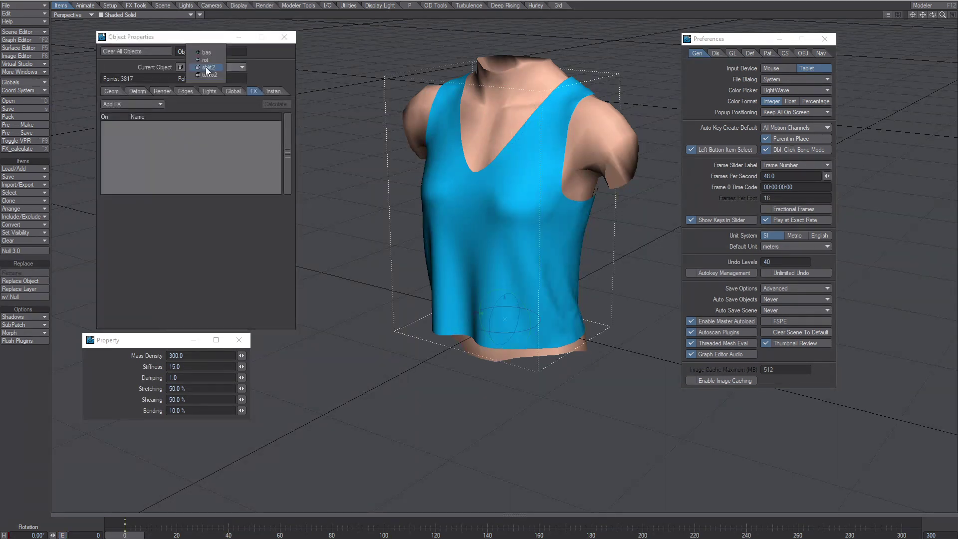
click(172, 118)
click(136, 106)
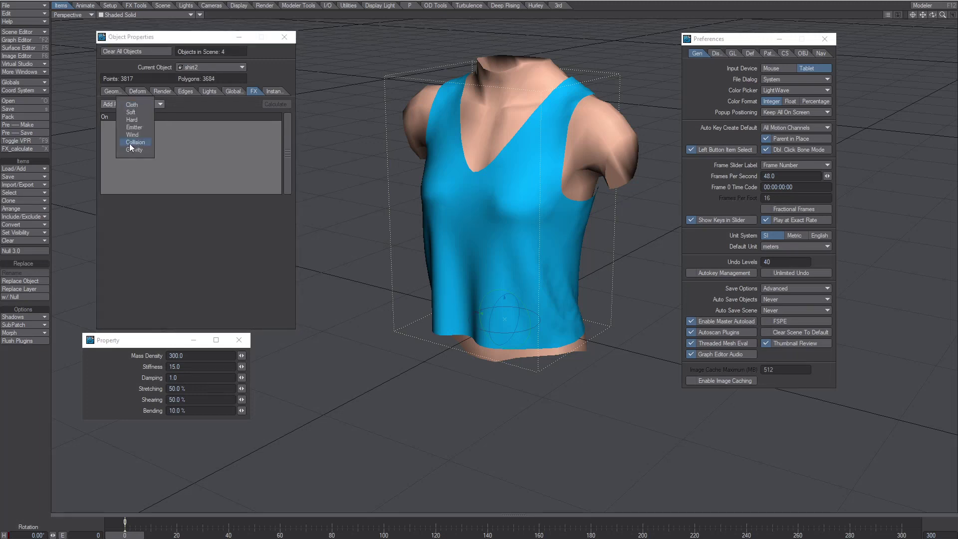
click(137, 112)
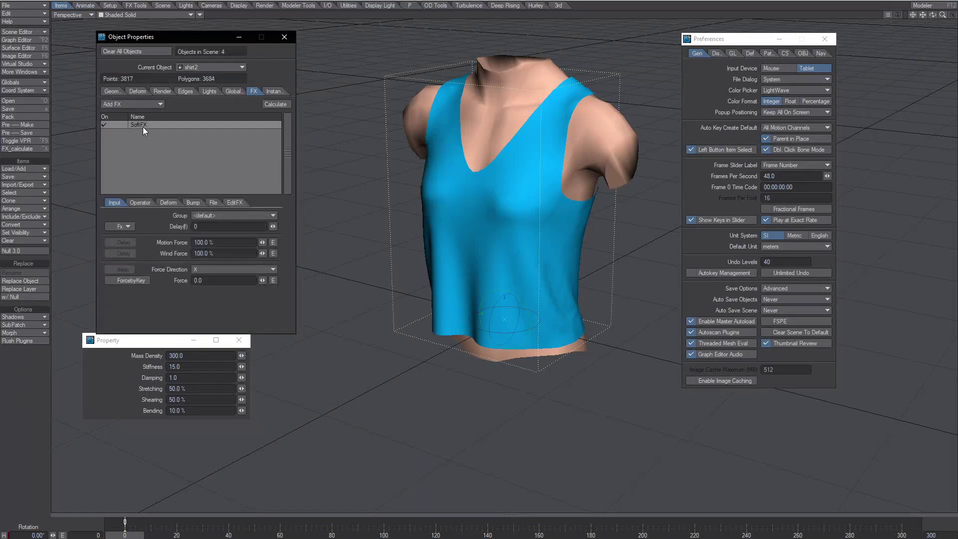
- Set SoftFX Operator1 Map to <none> and Motion Force to 0%
click(139, 203)
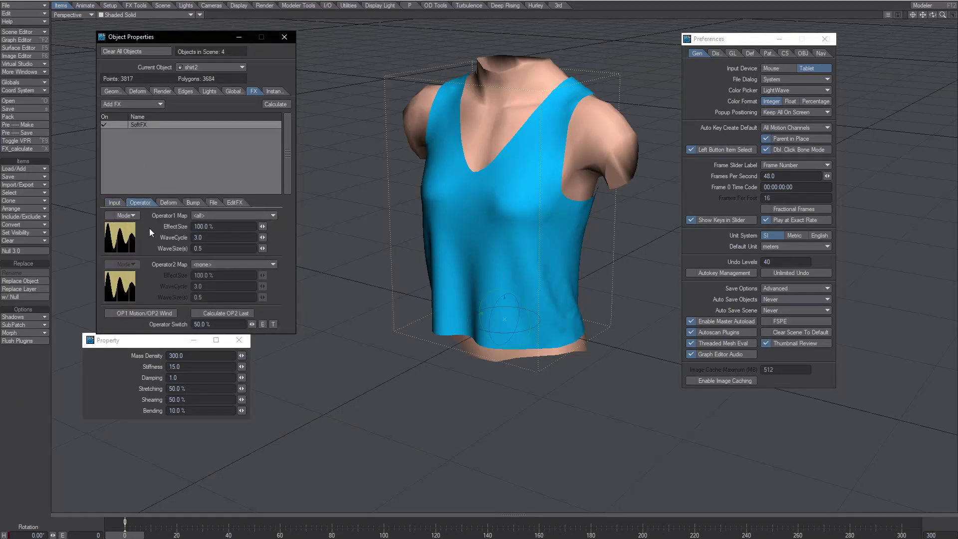
click(214, 226)
click(209, 217)
click(198, 149)
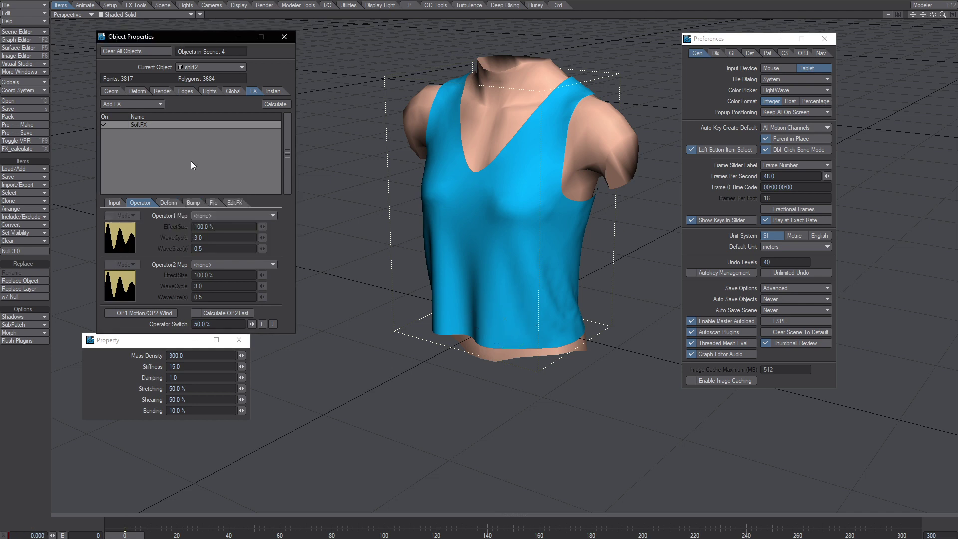
click(114, 204)
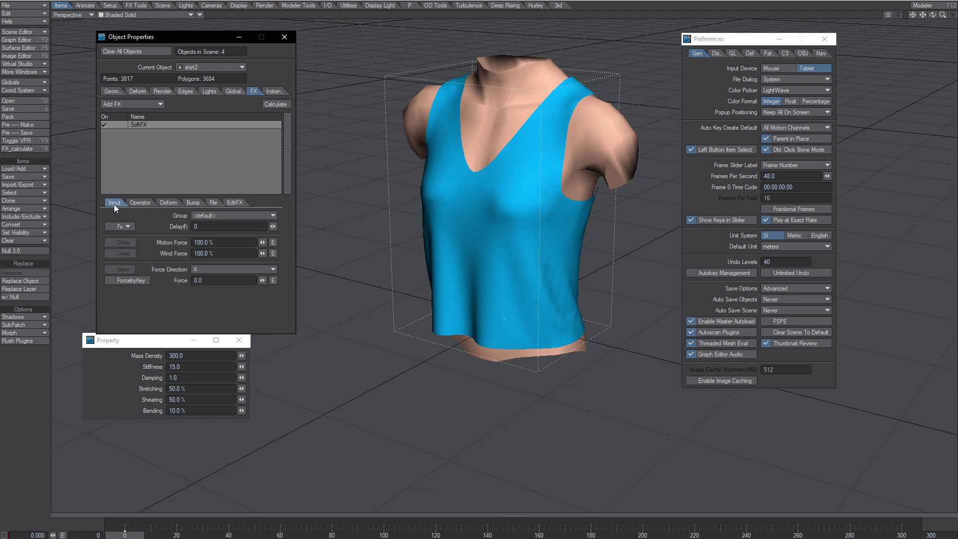
click(206, 241)
text(0)
key(Tab)
text(0)
key(Tab)
drag(206, 38, 189, 36)
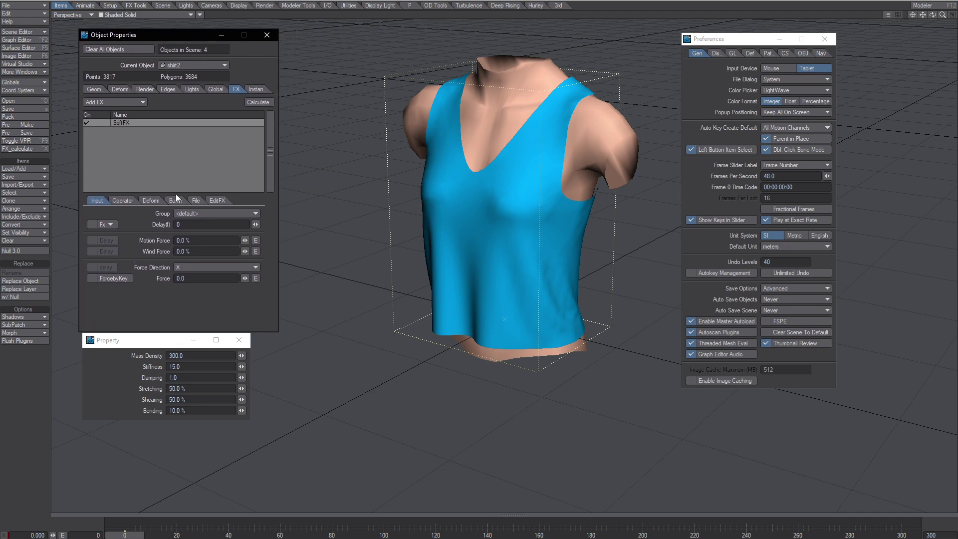
- Calculate the shirt2 SoftFX dynamics, then reopen the SoftFX settings
click(249, 103)
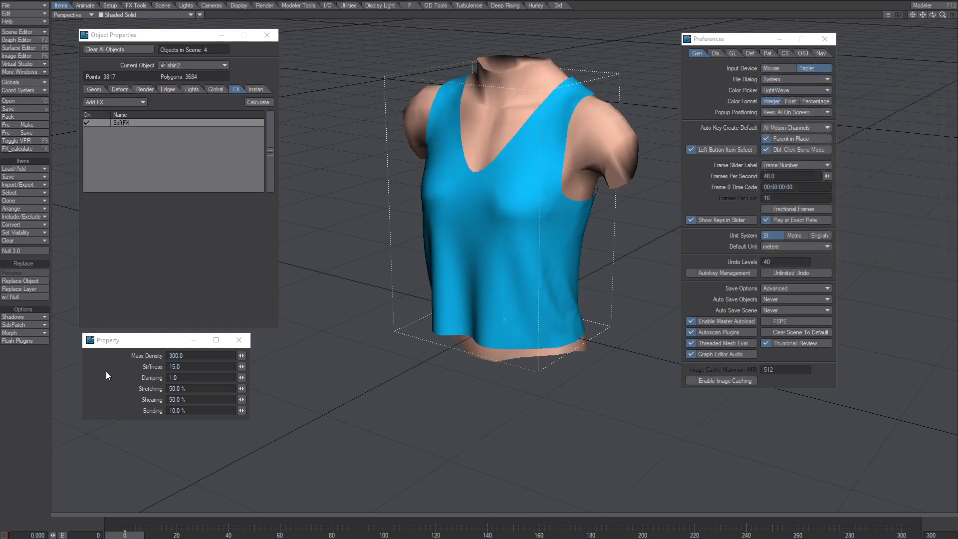
double_click(154, 122)
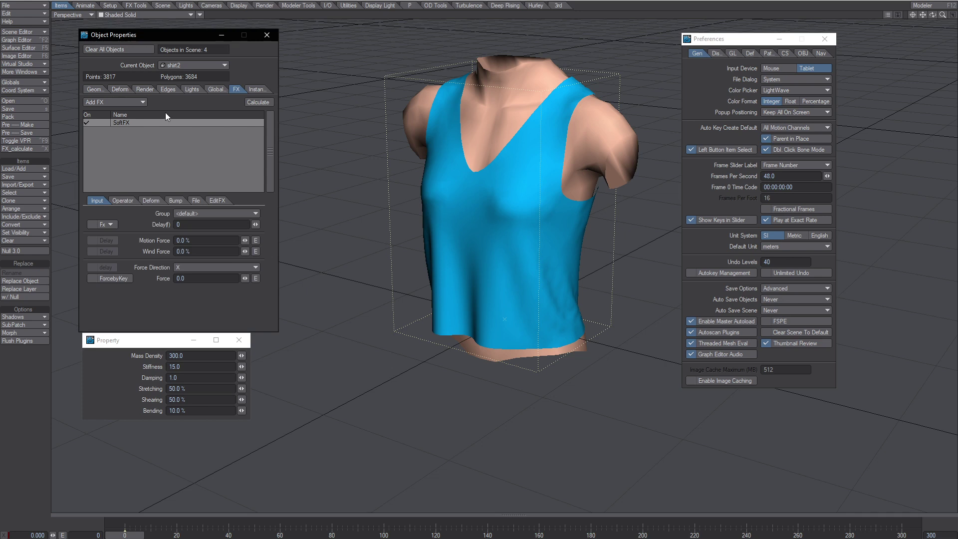
- Enable the SoftFX displacement on shirt2 and check its deformation on the timeline
click(118, 89)
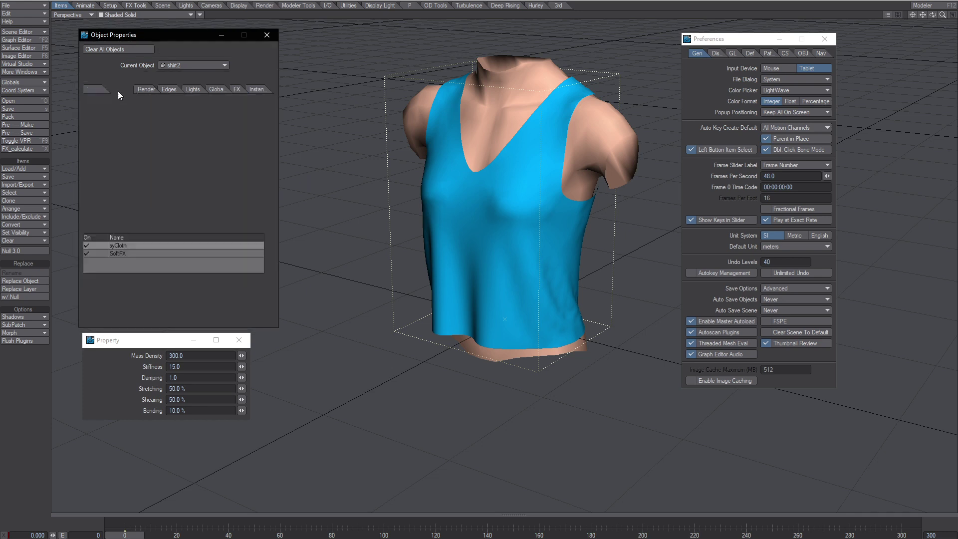
click(86, 253)
mouse_move(125, 534)
mouse_down()
mouse_move(588, 535)
mouse_move(125, 535)
mouse_up()
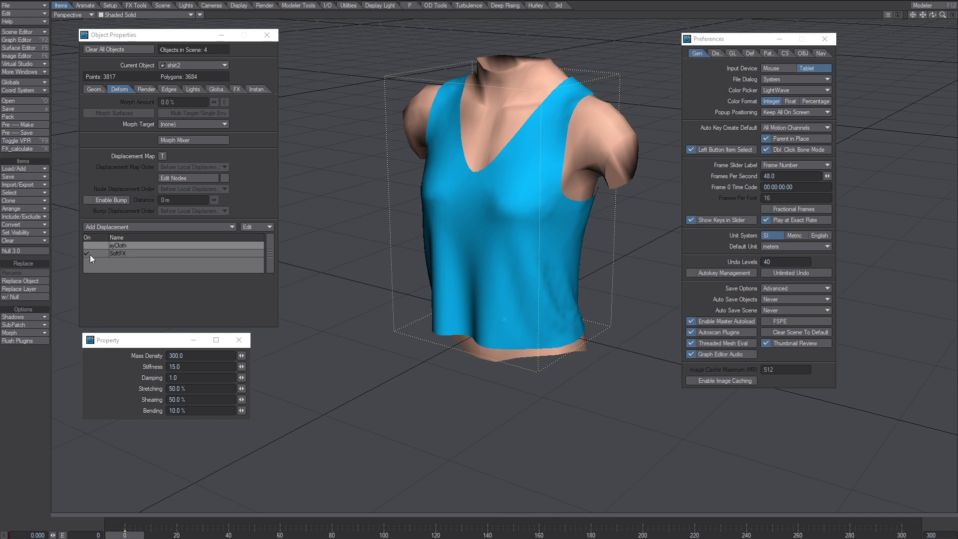
- Remove the ayCloth displacement and scrub to check the SoftFX result
right_click(122, 245)
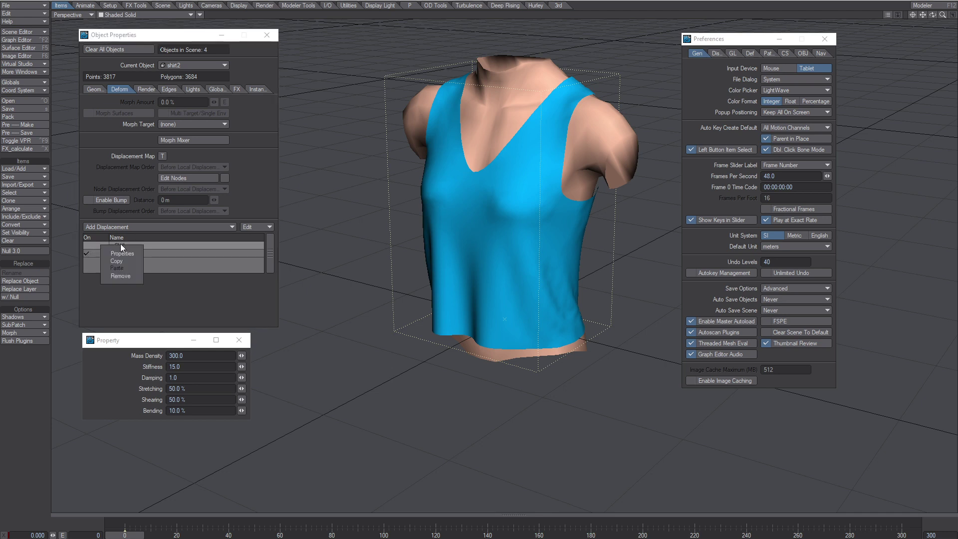
click(124, 278)
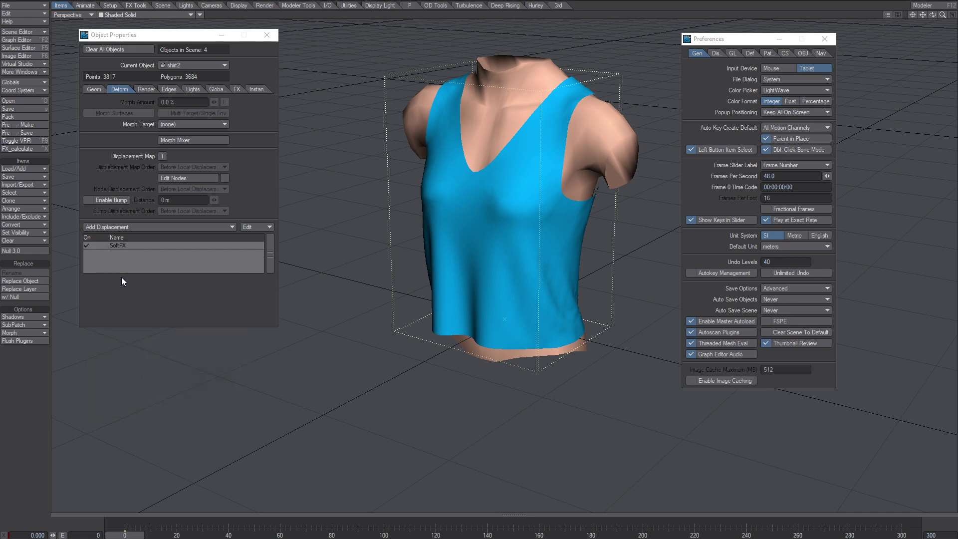
mouse_move(128, 534)
mouse_down()
mouse_move(483, 535)
mouse_move(125, 535)
mouse_up()
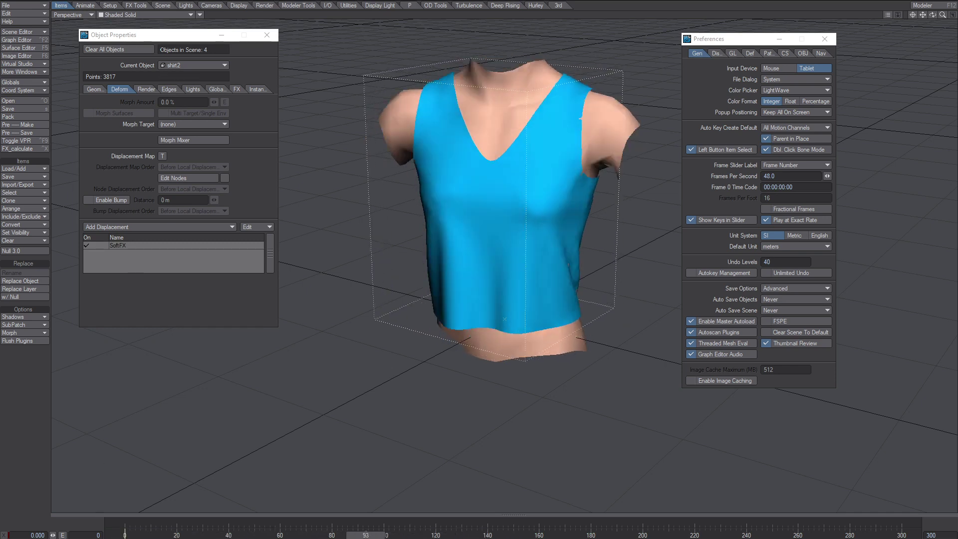
- Reopen SoftFX from the shirt's FX list and go to its EditFX controls
click(238, 89)
double_click(156, 130)
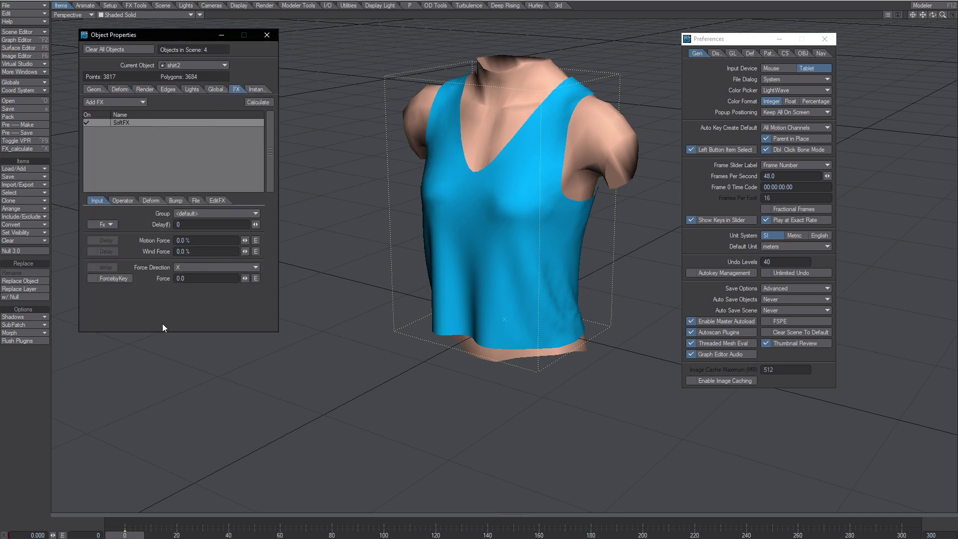
click(196, 200)
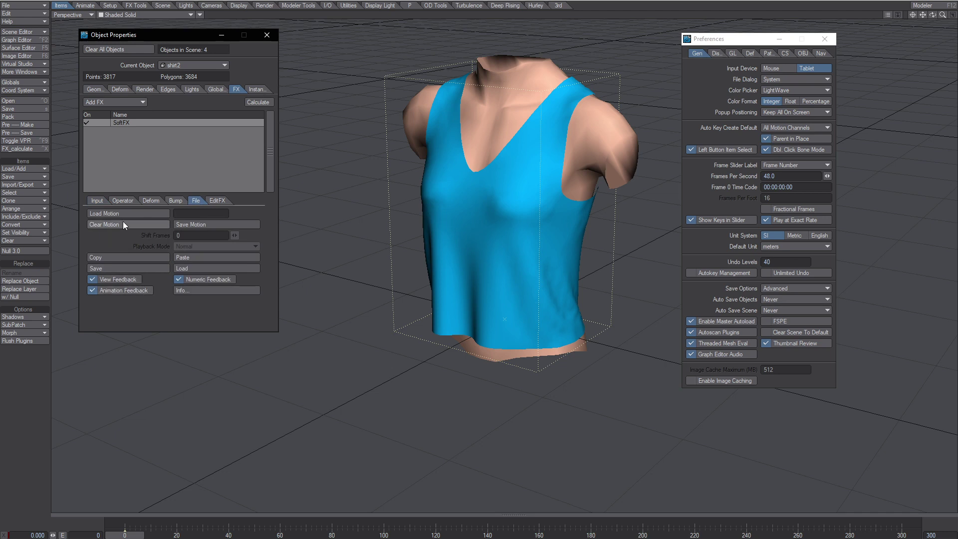
click(217, 200)
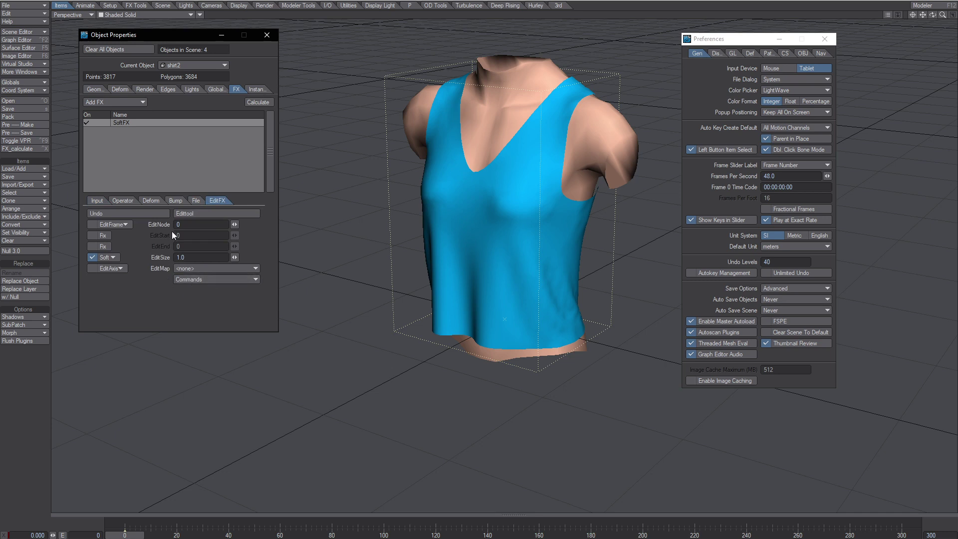
- Show shirt2's editable points, keep the EditFrame option, and jump to frame 55
click(191, 215)
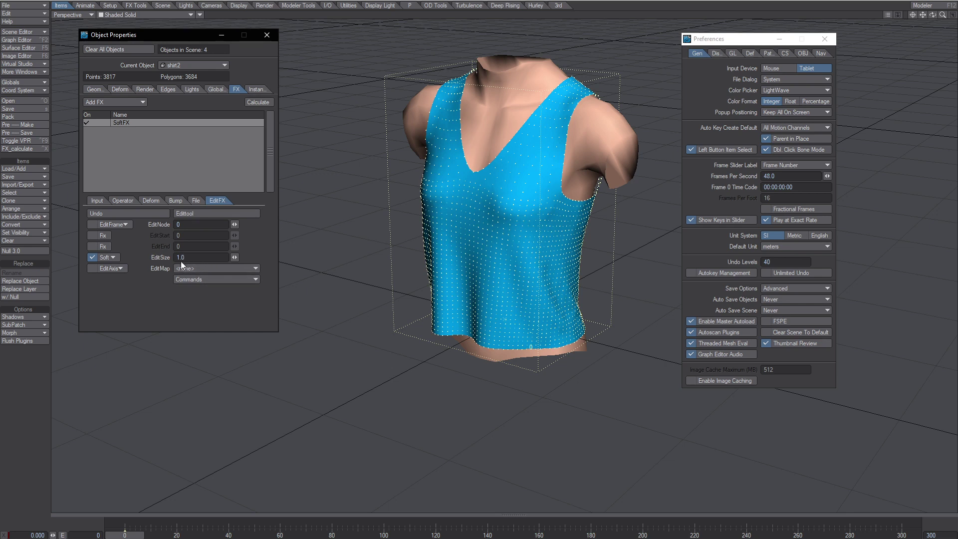
click(124, 224)
click(123, 287)
click(150, 534)
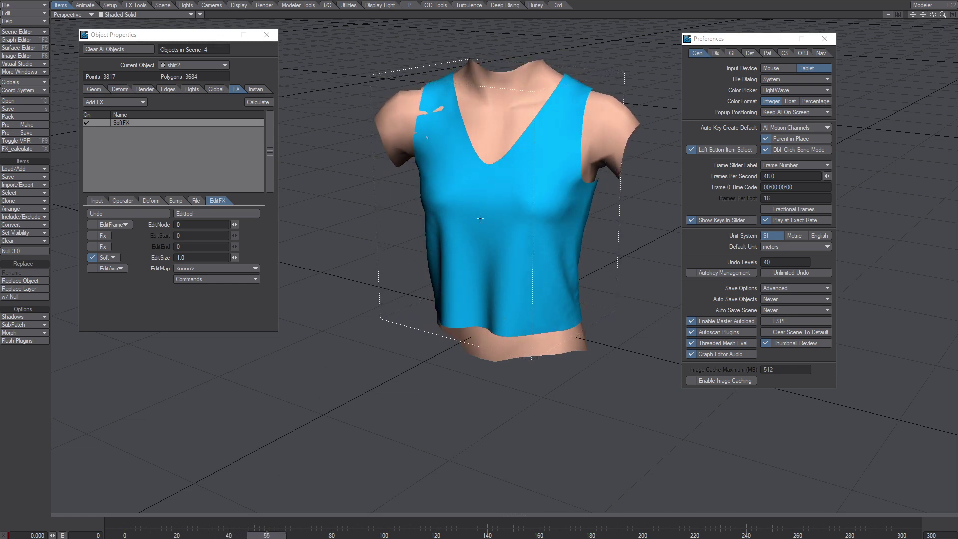
- Zoom in on the left shoulder and set the SoftFX EditSize to 0.2
mouse_move(504, 318)
alt+mouse_down()
mouse_move(504, 356)
mouse_move(462, 427)
mouse_move(448, 418)
mouse_move(518, 216)
alt+mouse_up()
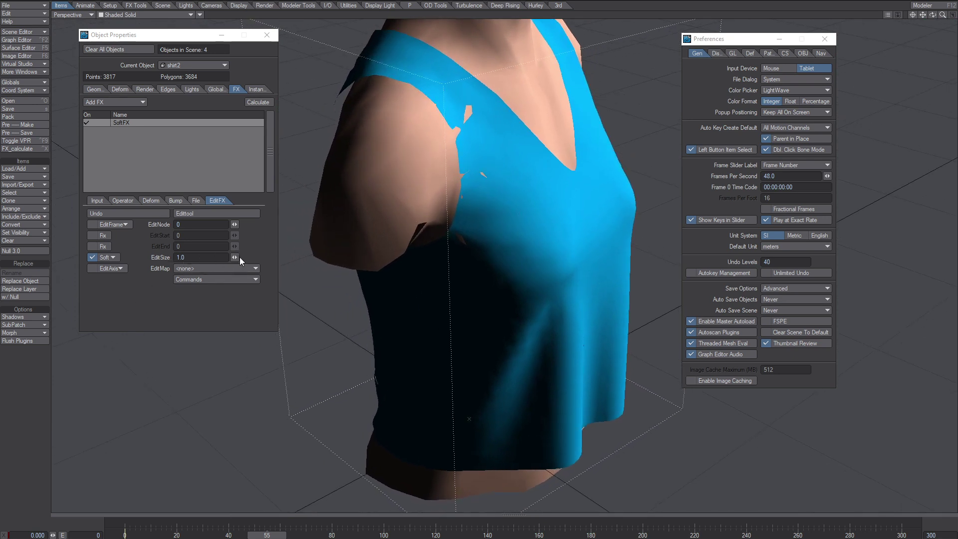
drag(236, 257, 232, 257)
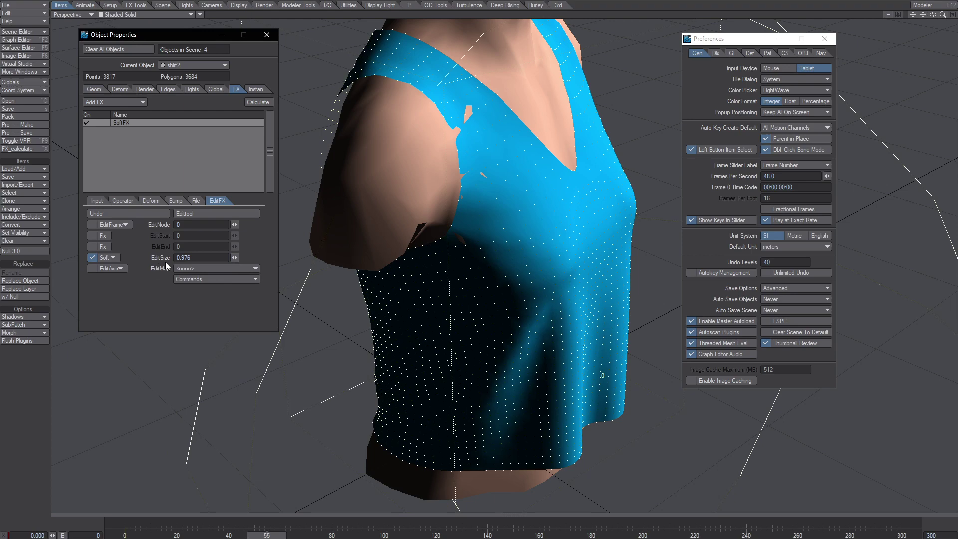
text(0.2)
key(Tab)
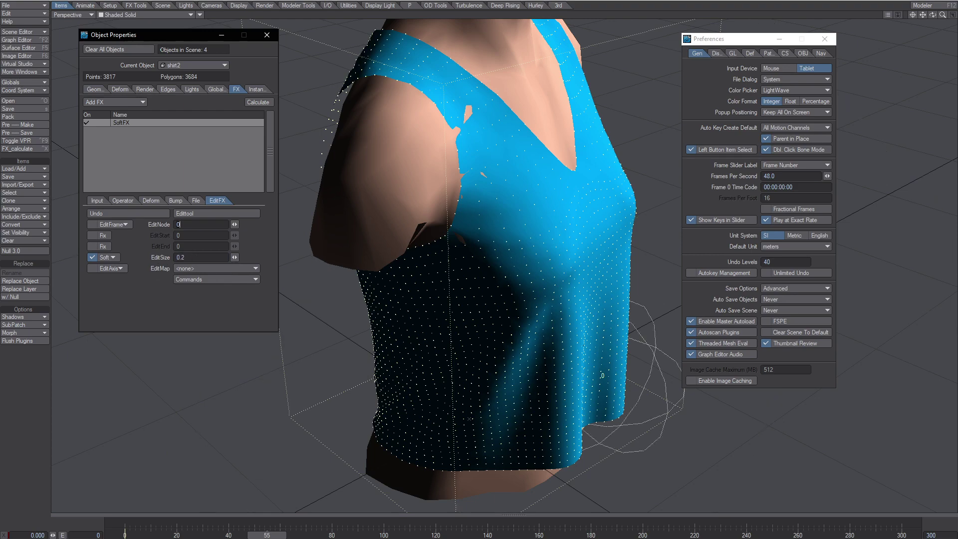
alt+drag(601, 374, 606, 370)
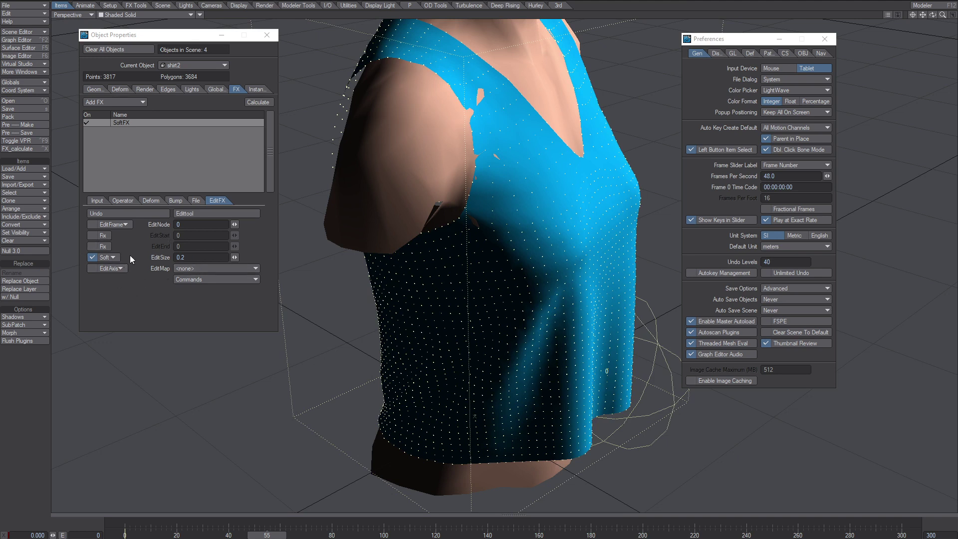
- Set EditFrame and reposition a neckline point, orbiting to check the shoulder from all sides
click(116, 225)
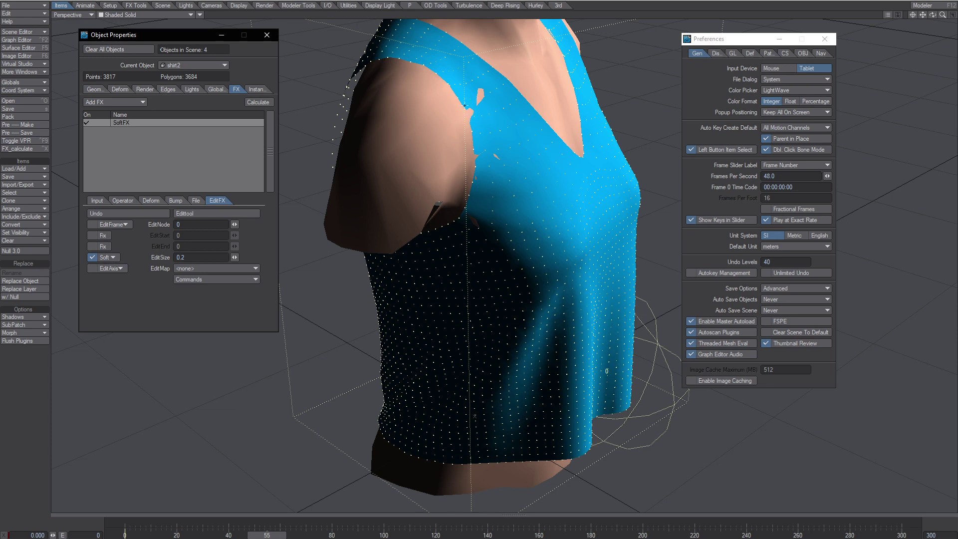
click(471, 115)
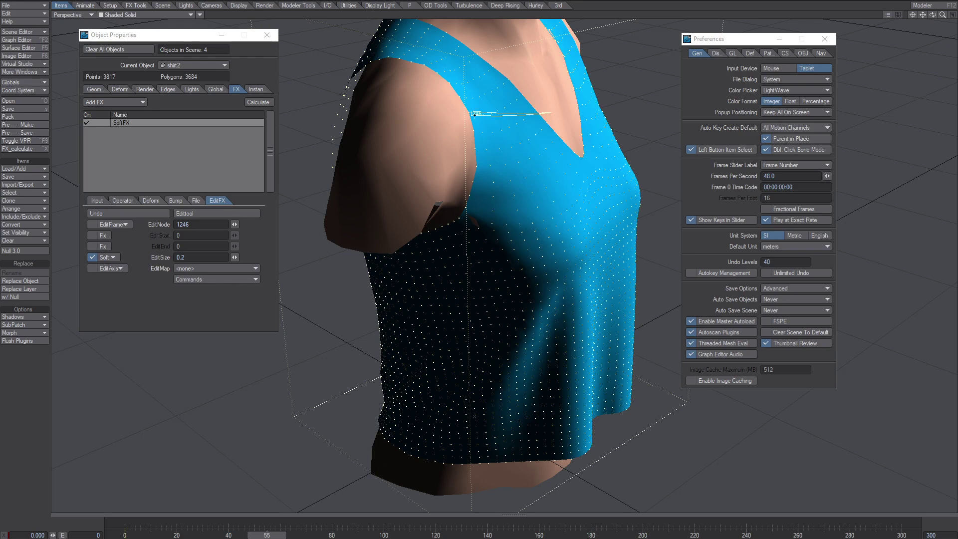
mouse_move(491, 238)
alt+mouse_down()
mouse_move(458, 234)
mouse_move(363, 435)
alt+mouse_up()
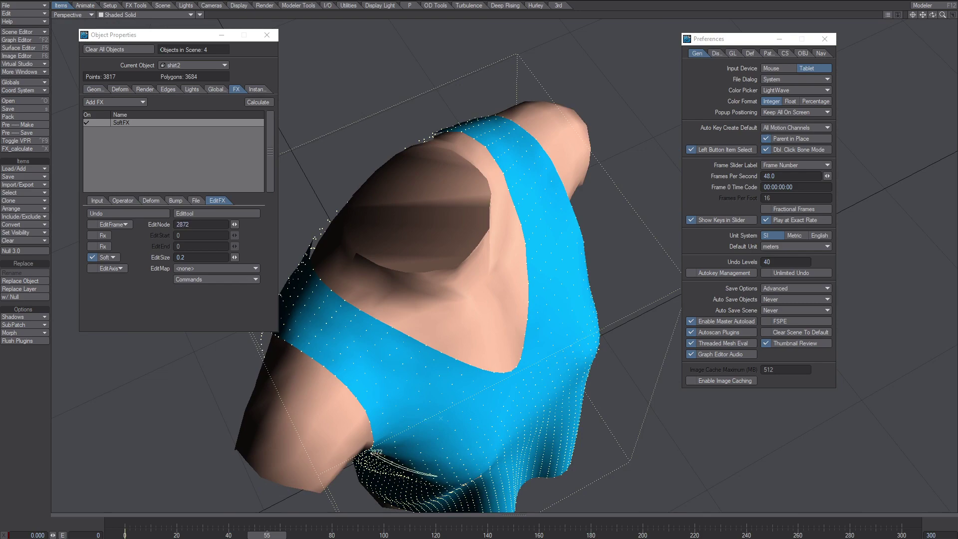
mouse_move(378, 453)
alt+mouse_down()
mouse_move(498, 199)
mouse_move(909, 140)
mouse_move(301, 109)
alt+mouse_up()
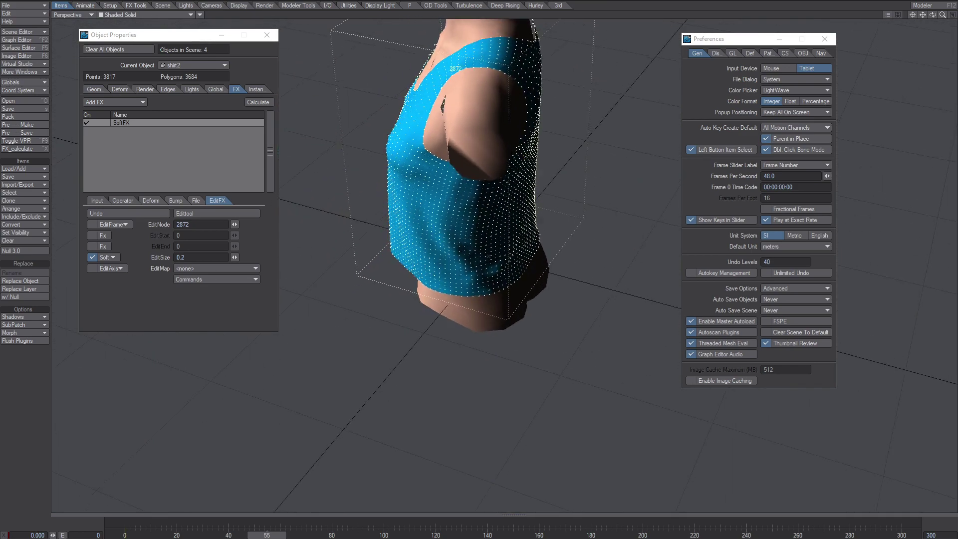
mouse_move(514, 191)
alt+mouse_down()
mouse_move(701, 239)
mouse_move(504, 244)
alt+mouse_up()
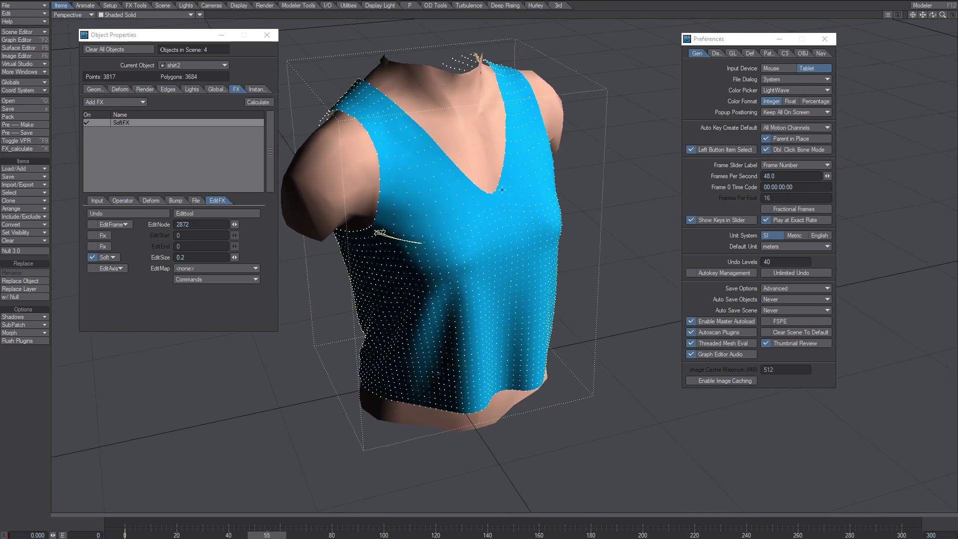
- Go to the SoftFX File options and start Save Motion for shirt2
click(196, 200)
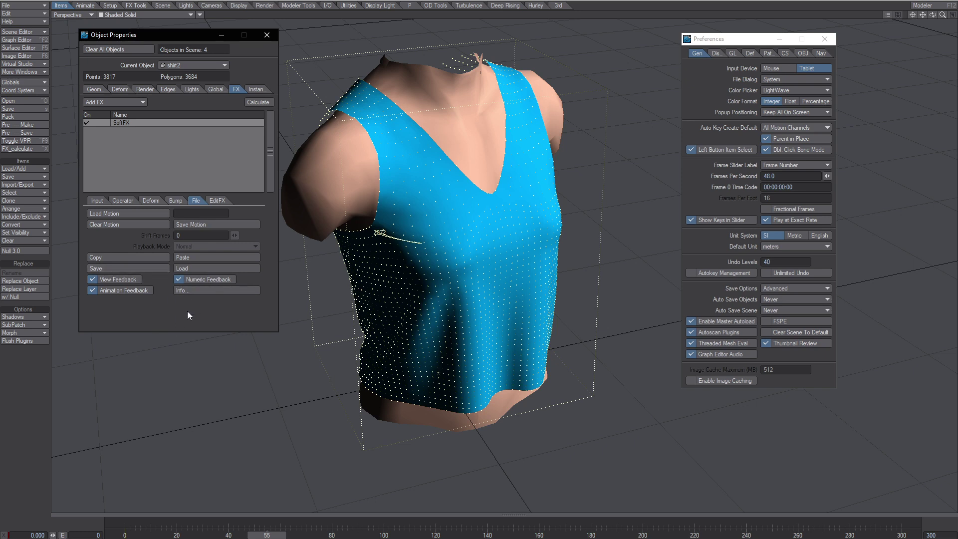
click(153, 259)
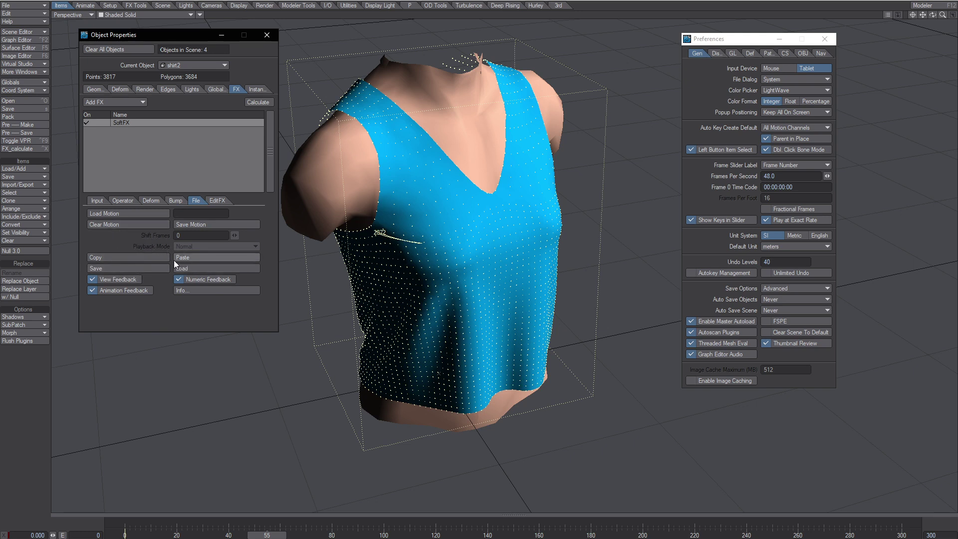
click(191, 224)
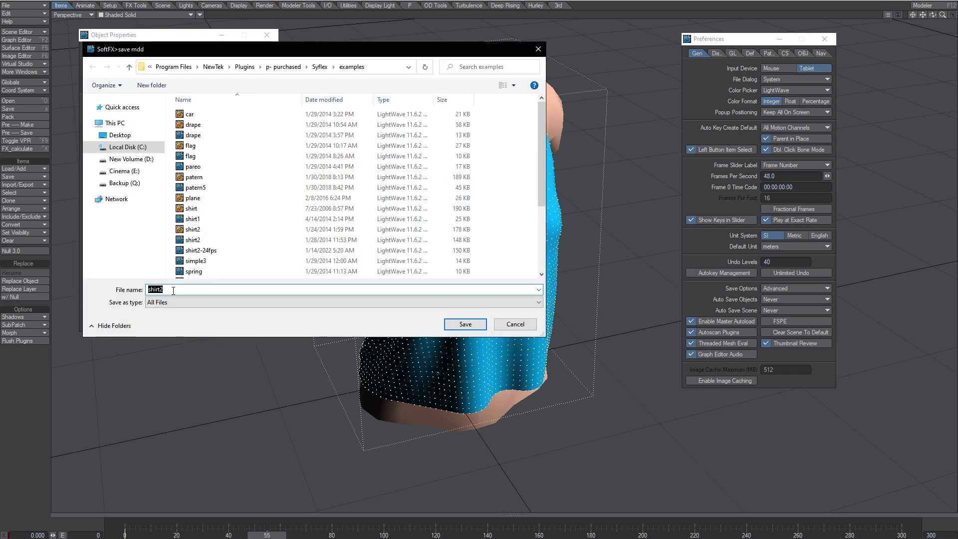
- Choose the name shirt2-24fps and decline overwriting the existing shirt2-24fps.lws file
click(202, 251)
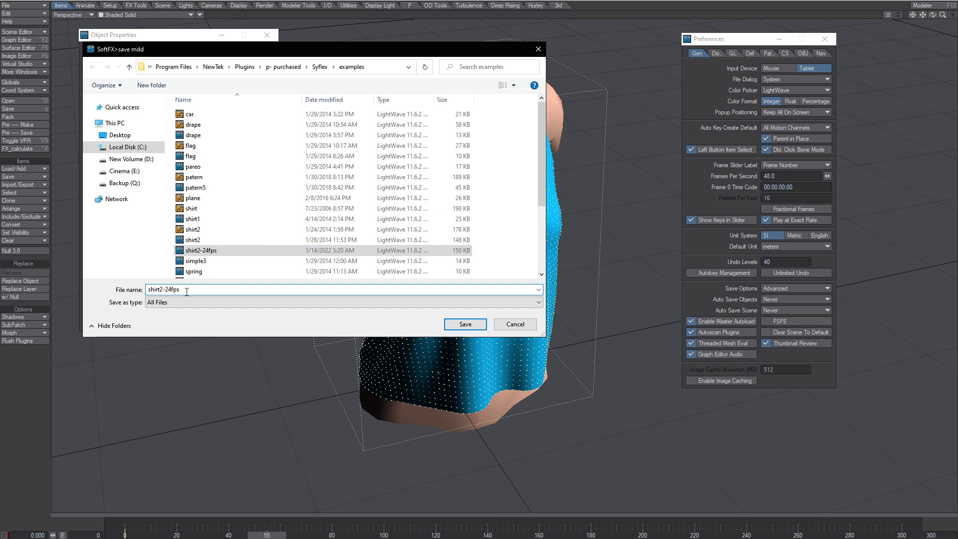
click(462, 326)
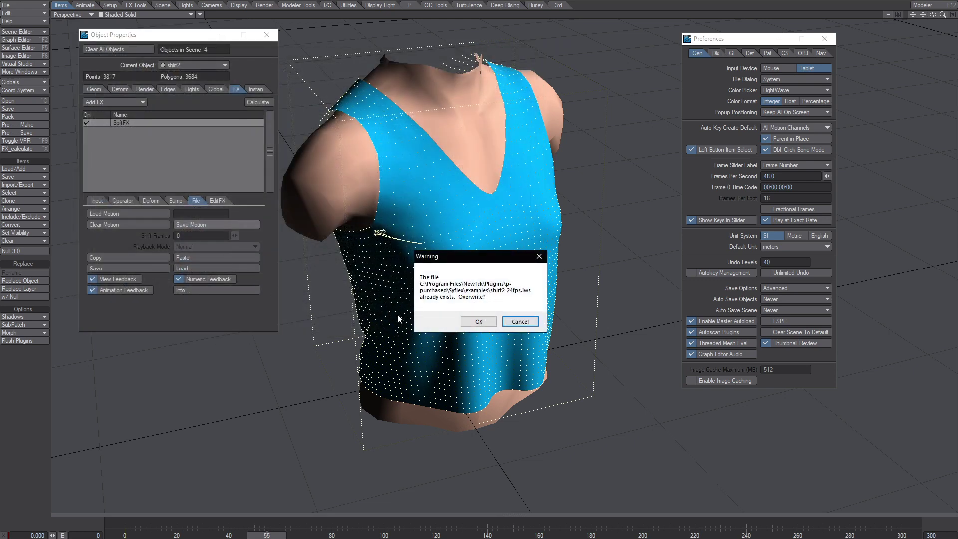
click(509, 326)
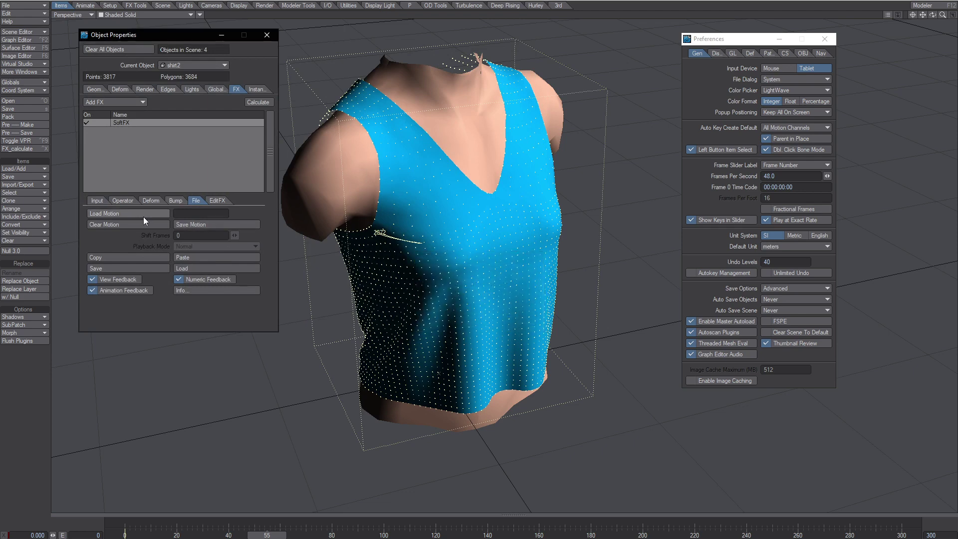
- Save the motion as shirt2-24fps.mdd in the Syflex examples folder
click(189, 225)
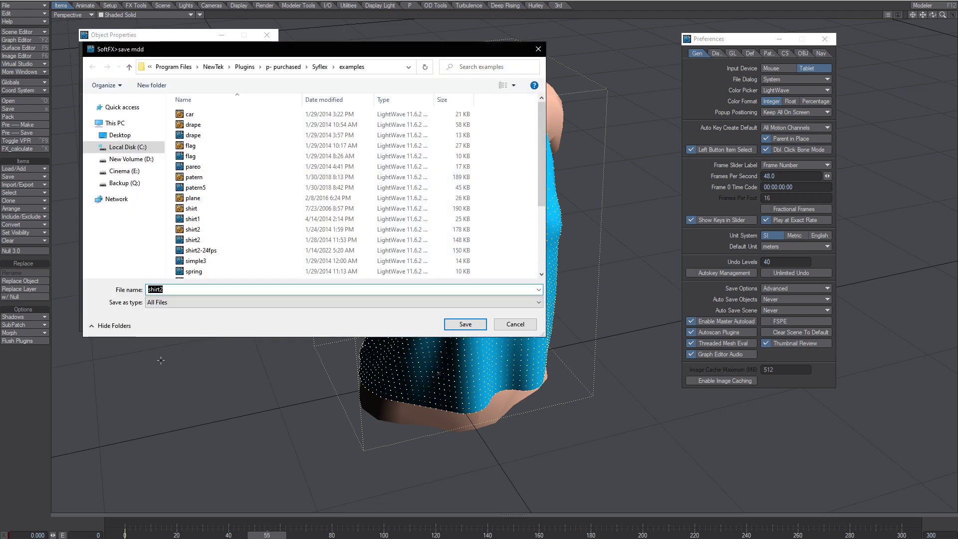
drag(221, 258, 178, 299)
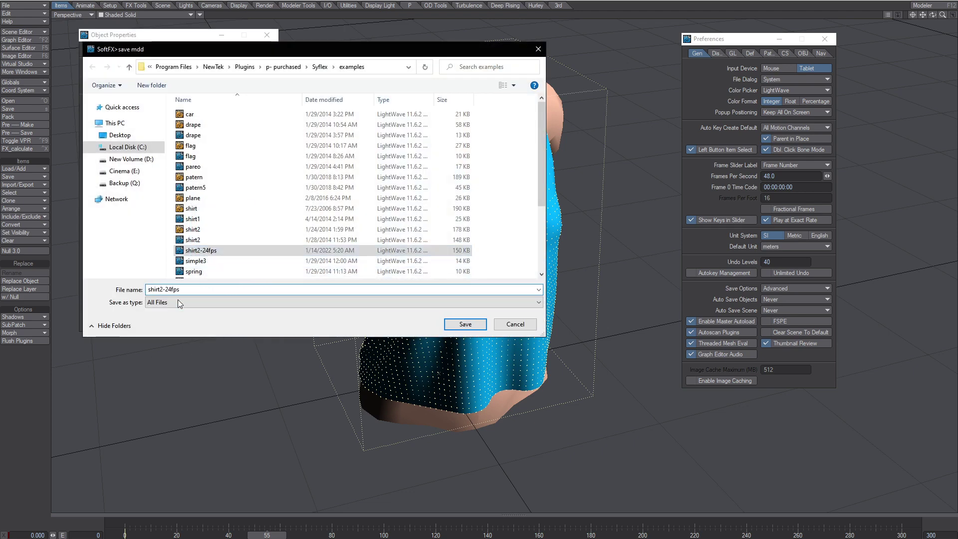
click(201, 289)
text(.mdd)
key(Return)
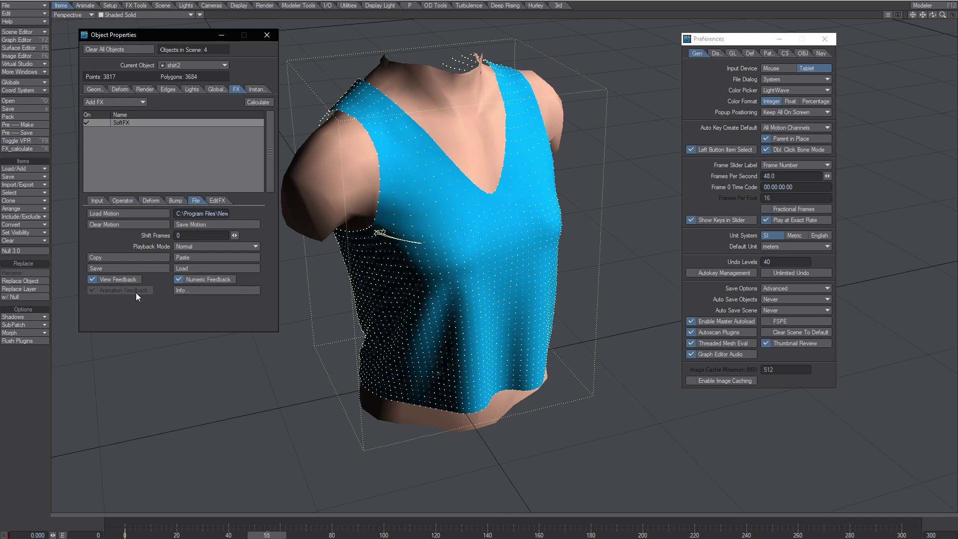
- After reviewing the SoftFX operator and input settings, change Frames Per Second from 48 to 24
click(122, 200)
click(96, 201)
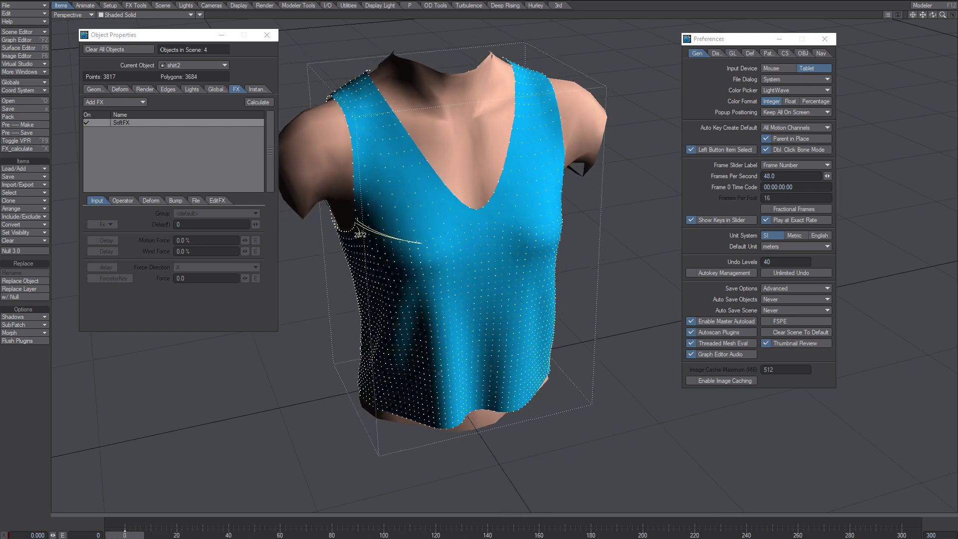
mouse_move(534, 294)
alt+mouse_down()
mouse_move(450, 285)
mouse_move(449, 255)
alt+mouse_up()
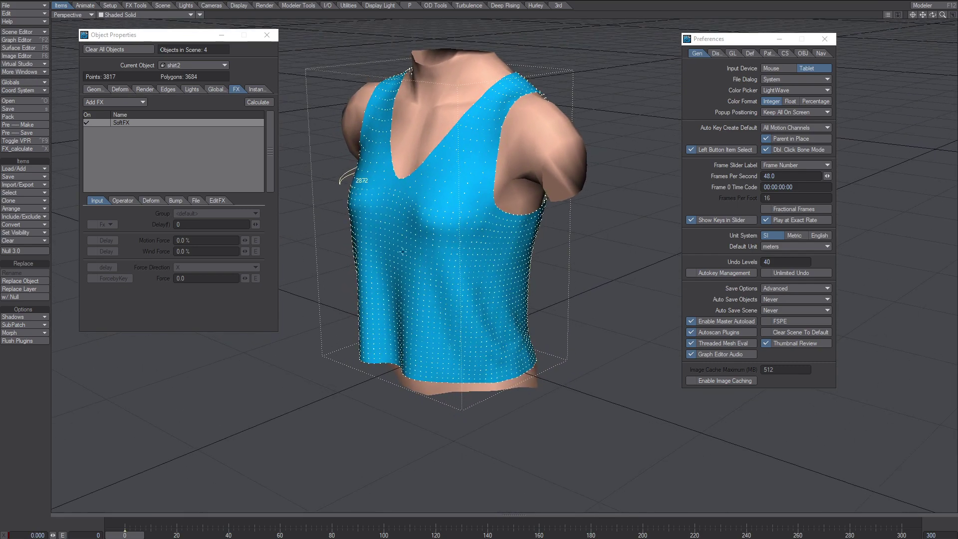
click(779, 176)
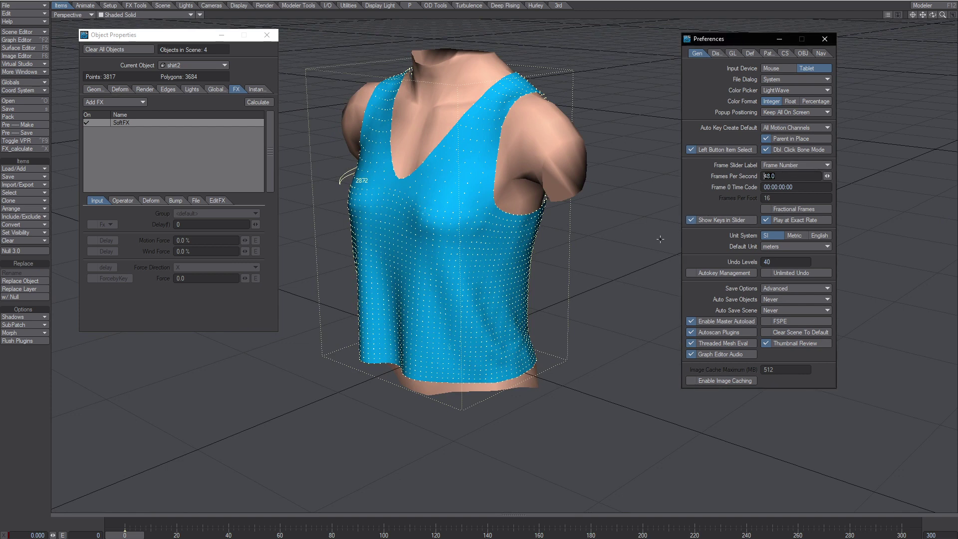
text(24)
key(Tab)
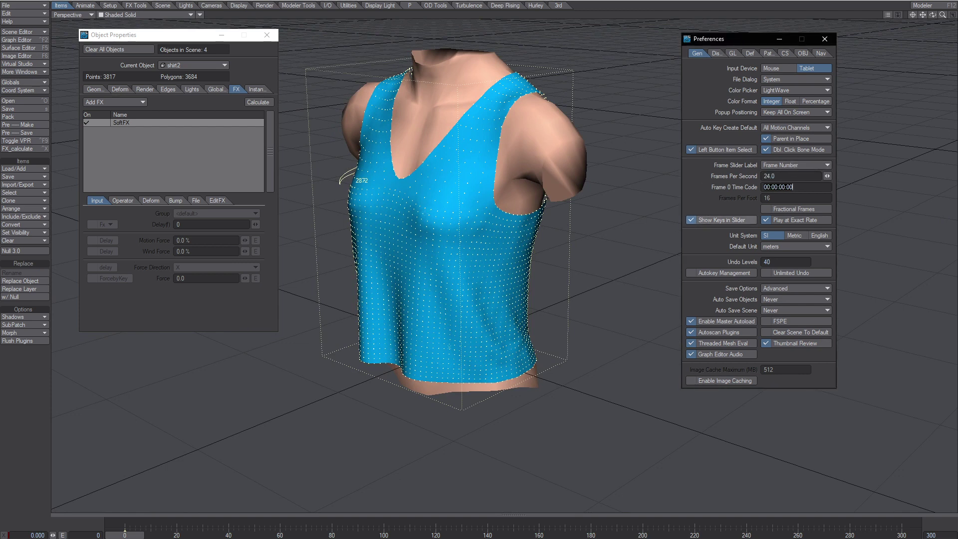